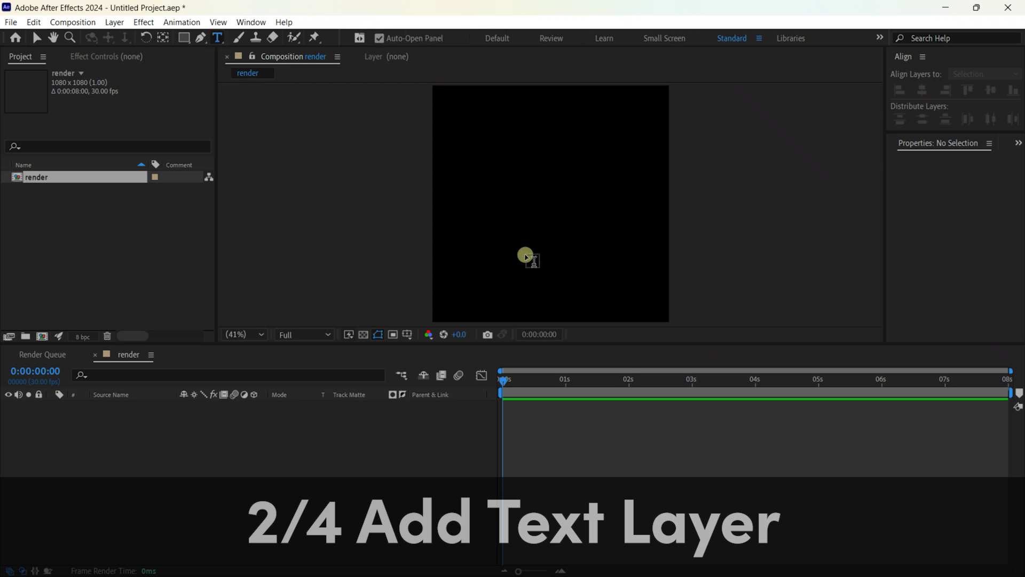
Step: Create a paragraph text layer reading YAWN and widen its text box so the word fits on one line
{"action": "left_click_drag", "start_coordinate": [463, 141], "coordinate": [629, 269]}
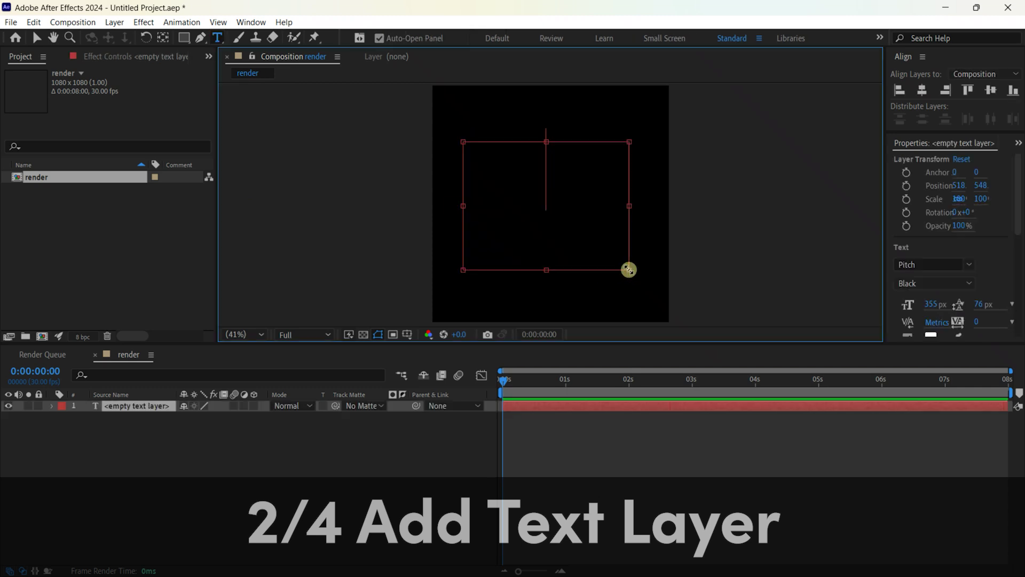
{"action": "type", "text": "YAWN"}
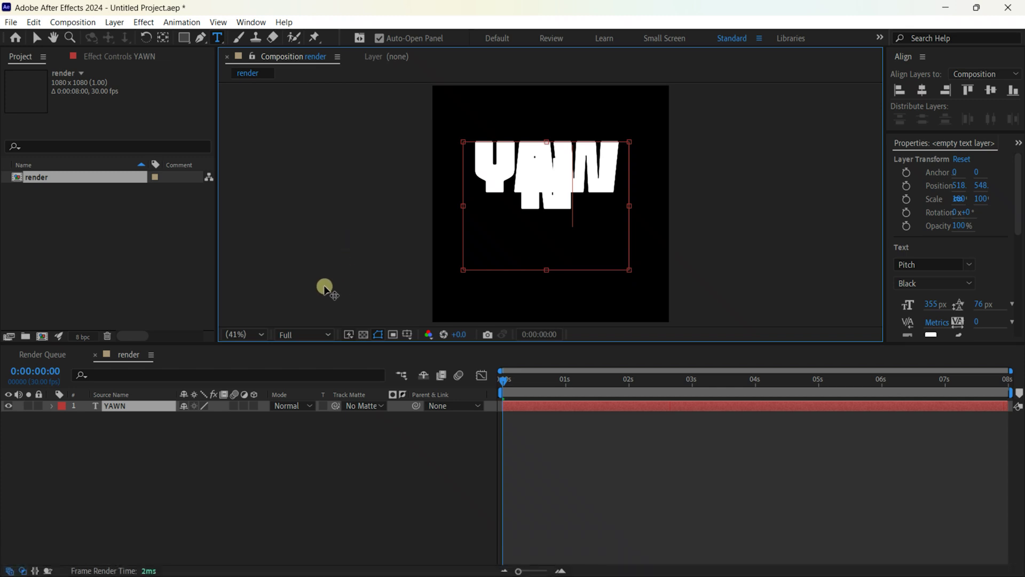
{"action": "left_click_drag", "start_coordinate": [629, 203], "coordinate": [662, 205]}
{"action": "scroll", "coordinate": [1020, 235], "scroll_direction": "down", "scroll_amount": 3}
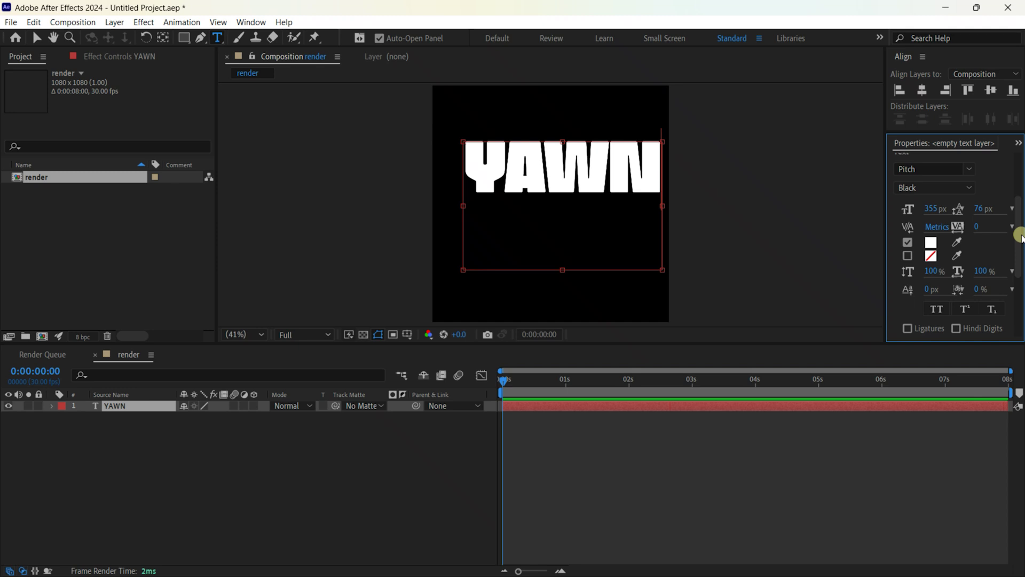
Step: Center the YAWN text layer horizontally and vertically in the composition, and deselect it
{"action": "left_click", "coordinate": [921, 91]}
{"action": "key", "text": "Caps_Lock"}
{"action": "left_click", "coordinate": [985, 90]}
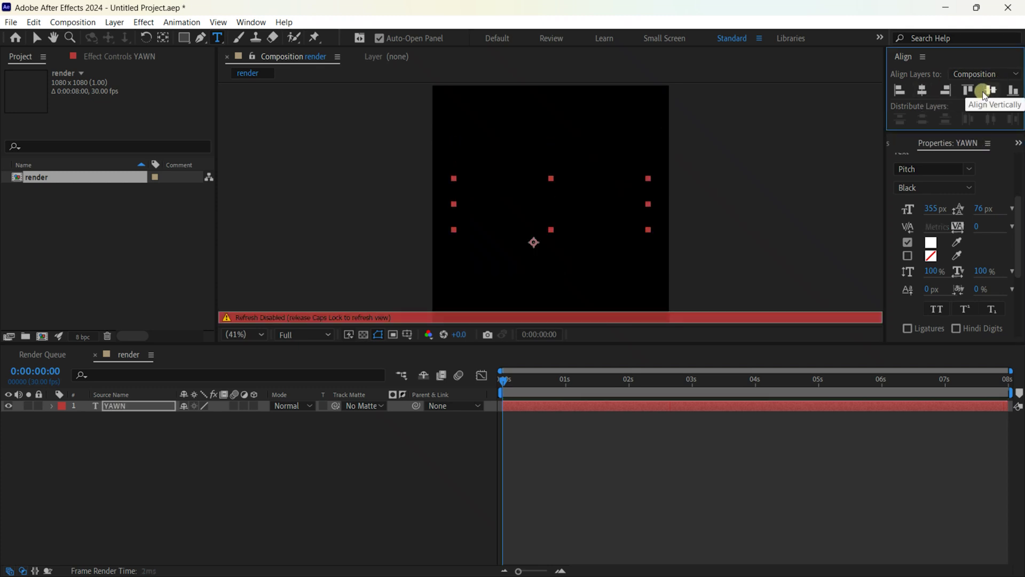
{"action": "left_click", "coordinate": [251, 22]}
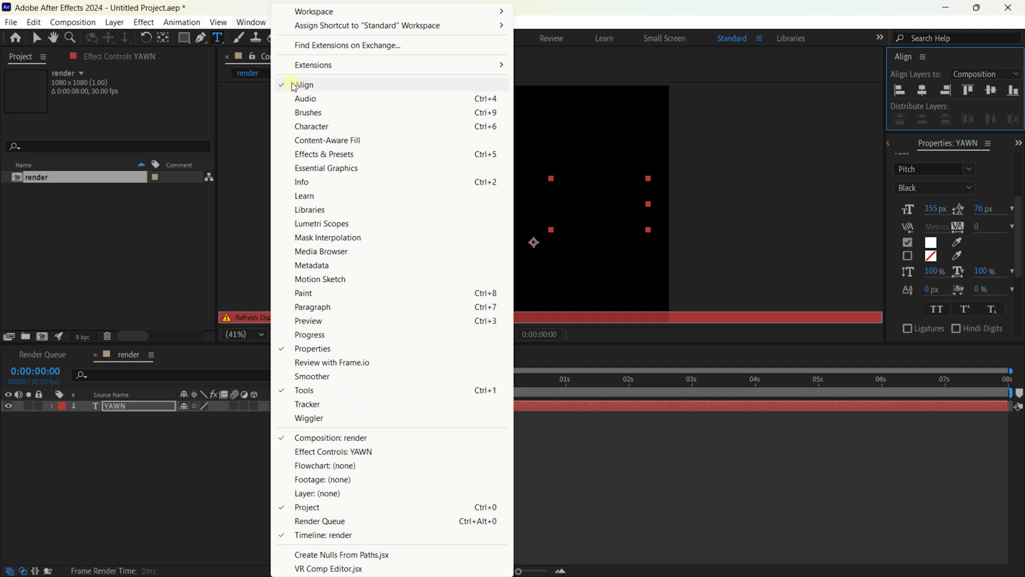
{"action": "left_click", "coordinate": [247, 284]}
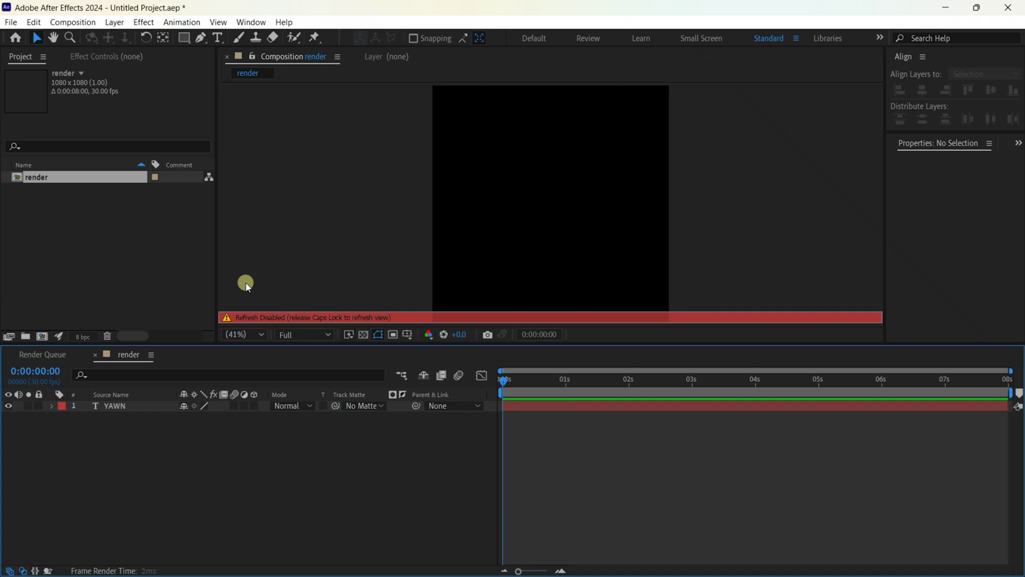
{"action": "key", "text": "Caps_Lock"}
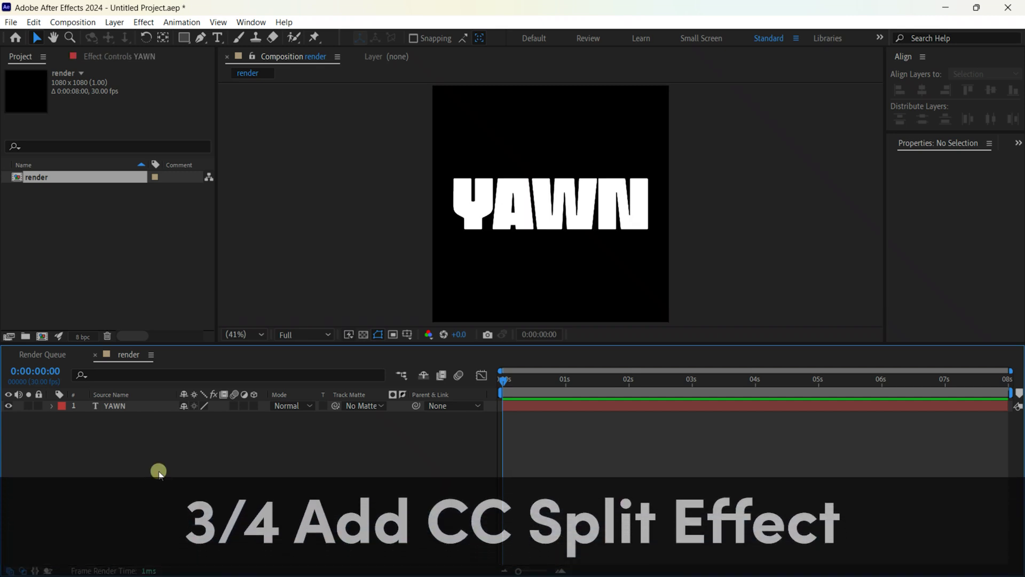
Step: Find the CC Split effect by searching for "split" and apply it to the YAWN layer
{"action": "left_click", "coordinate": [110, 407]}
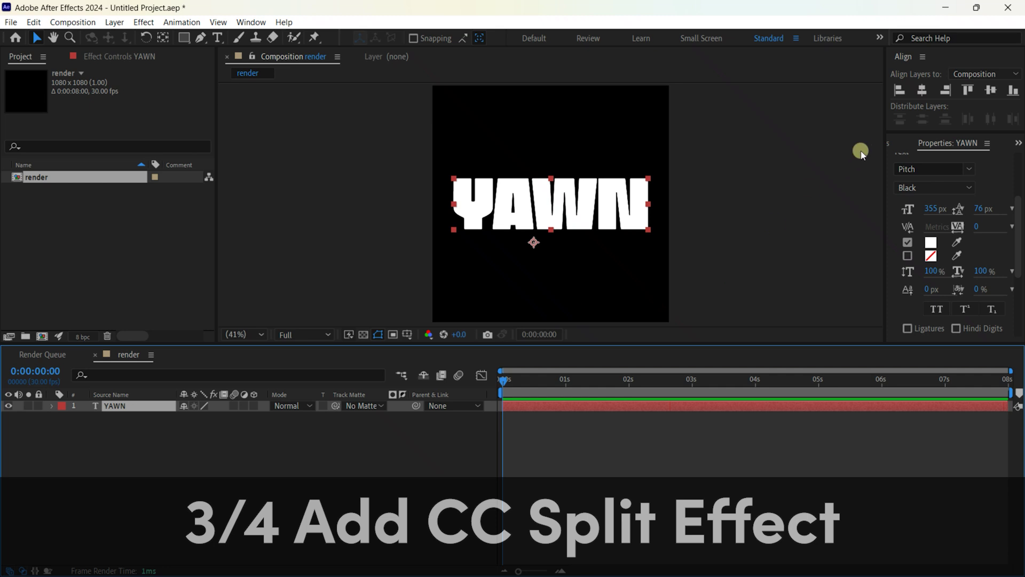
{"action": "left_click", "coordinate": [892, 143]}
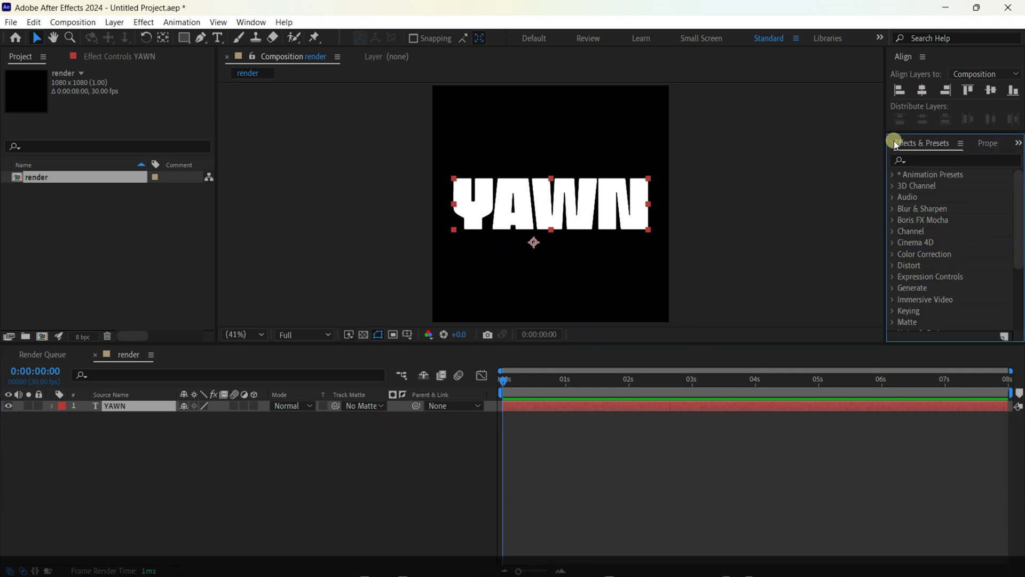
{"action": "left_click", "coordinate": [251, 22]}
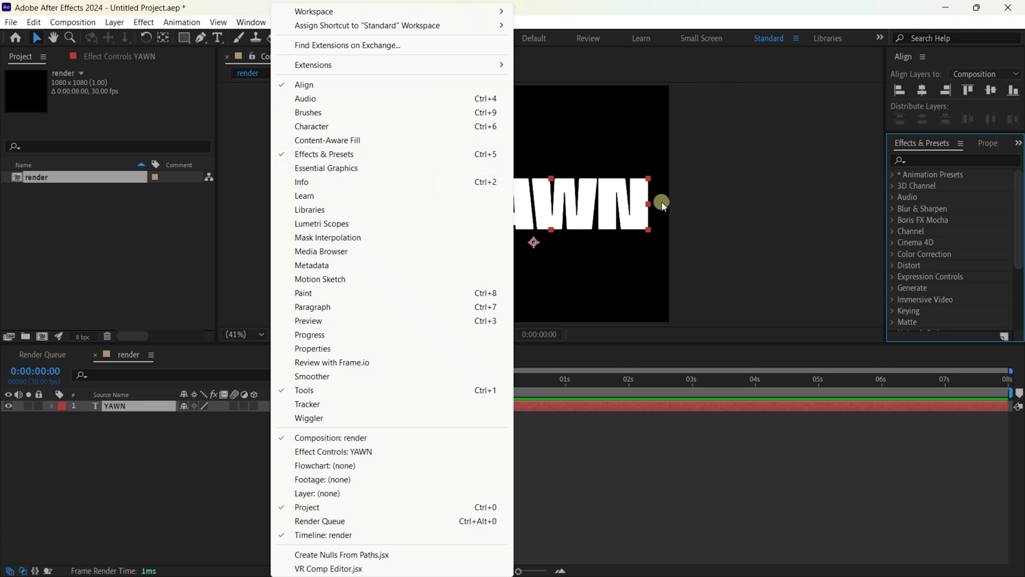
{"action": "left_click", "coordinate": [926, 161]}
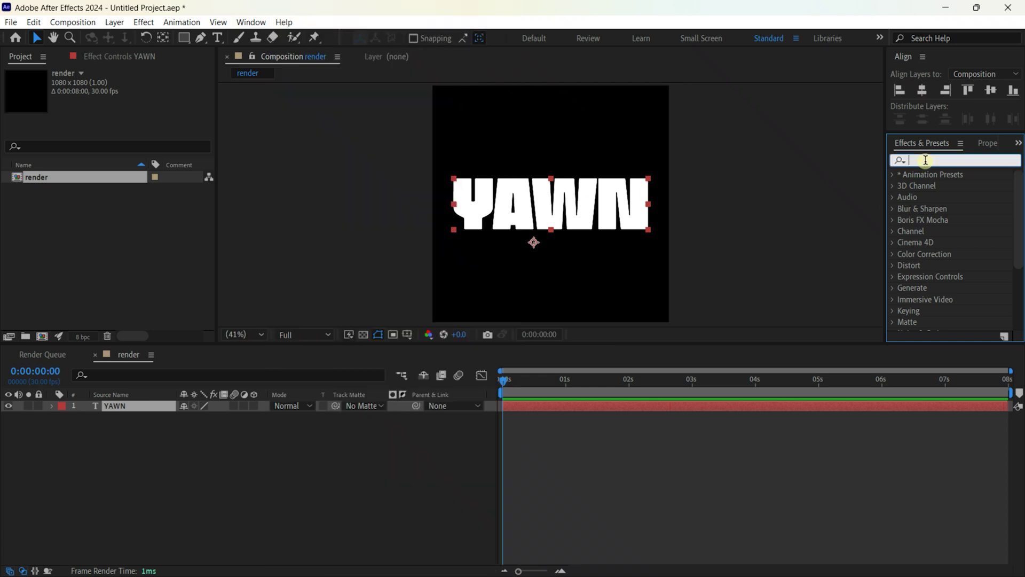
{"action": "type", "text": "split"}
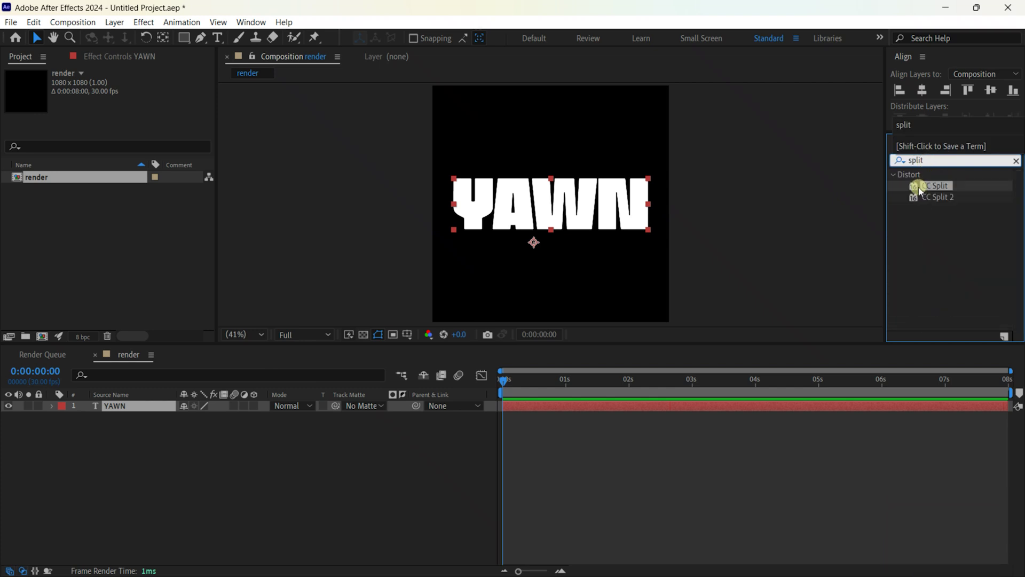
{"action": "double_click", "coordinate": [920, 190]}
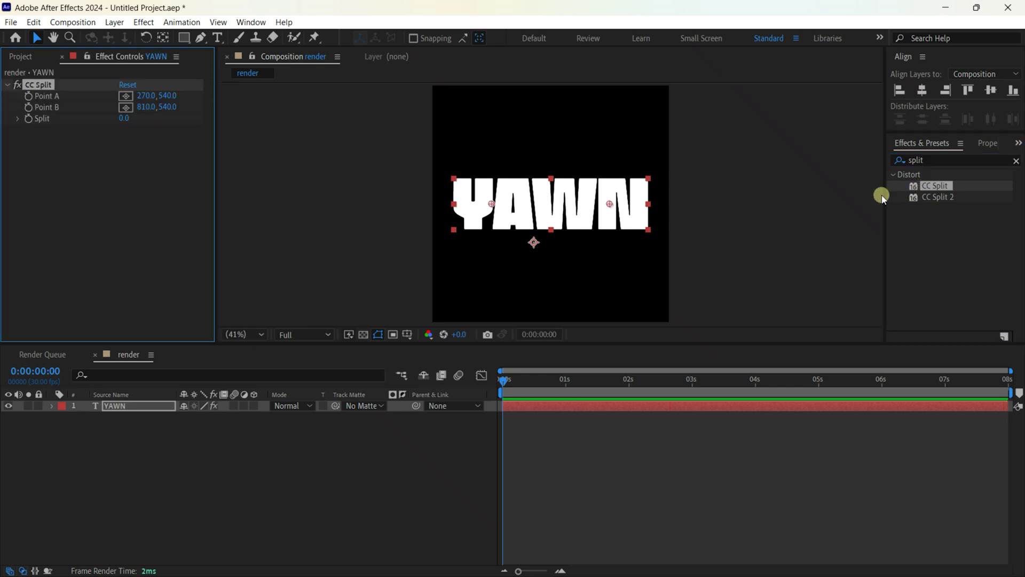
Step: Set the Split amount of the CC Split effect to 50
{"action": "left_click", "coordinate": [125, 119]}
{"action": "type", "text": "50"}
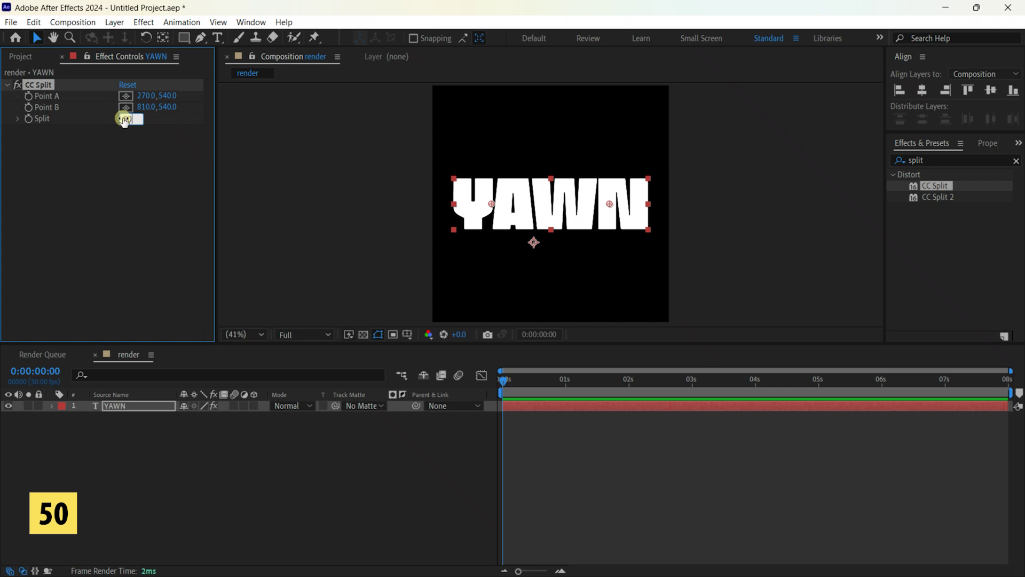
{"action": "key", "text": "Return"}
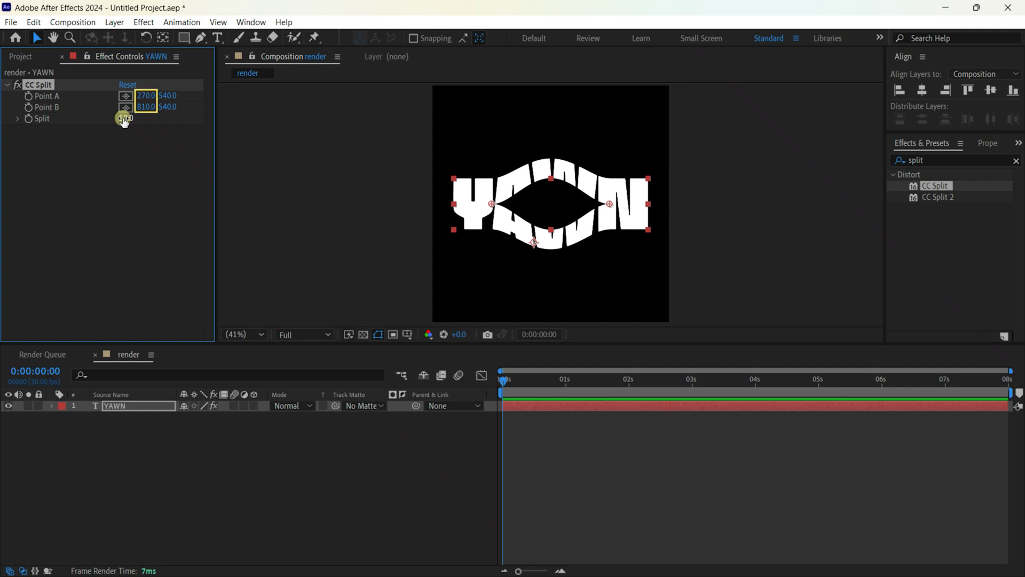
{"action": "left_click", "coordinate": [145, 165]}
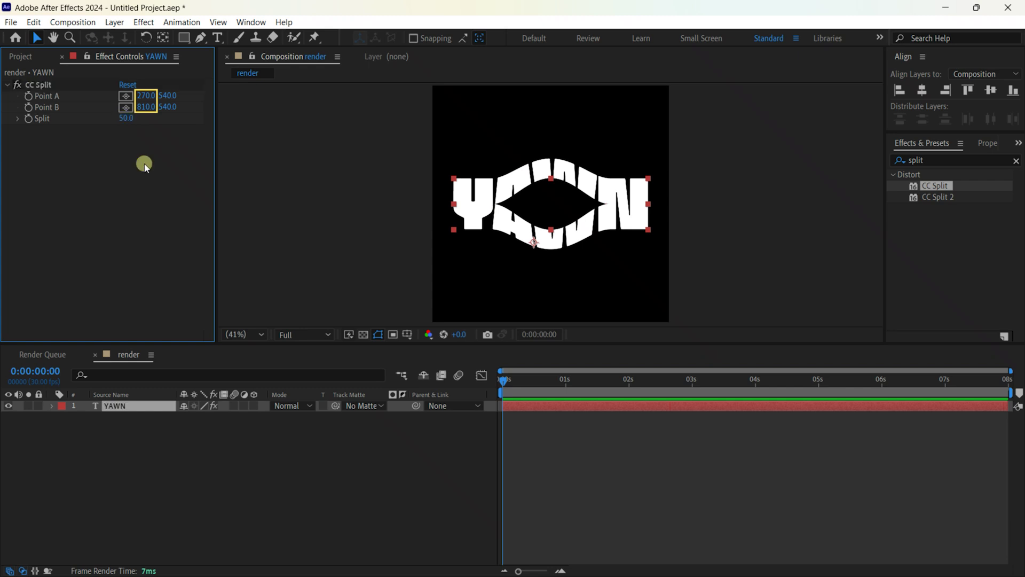
Step: Set the horizontal coordinate of CC Split's Point A to 95 and of Point B to 985
{"action": "left_click", "coordinate": [144, 98]}
{"action": "type", "text": "95"}
{"action": "key", "text": "Return"}
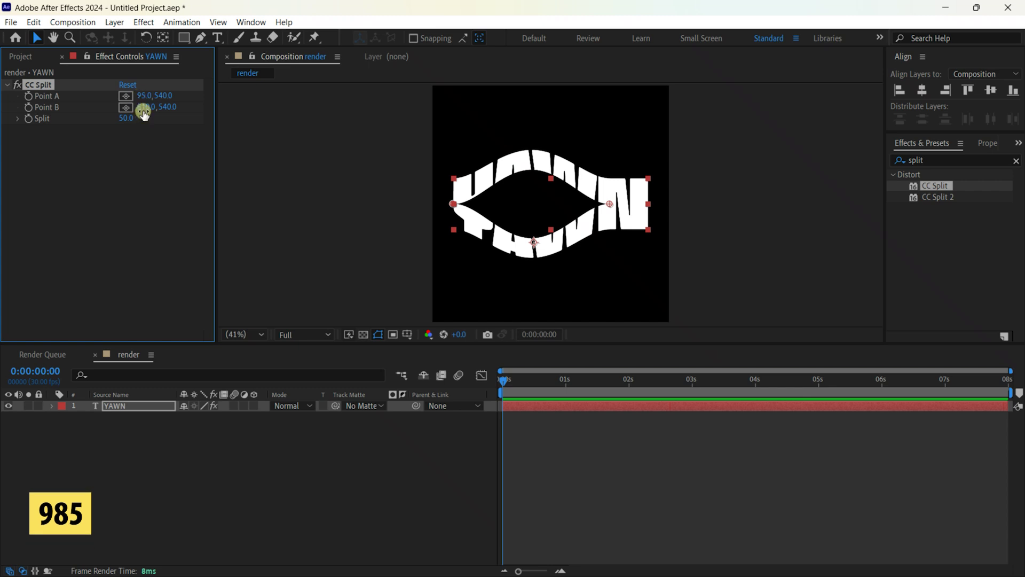
{"action": "left_click", "coordinate": [144, 107]}
{"action": "type", "text": "985"}
{"action": "key", "text": "Return"}
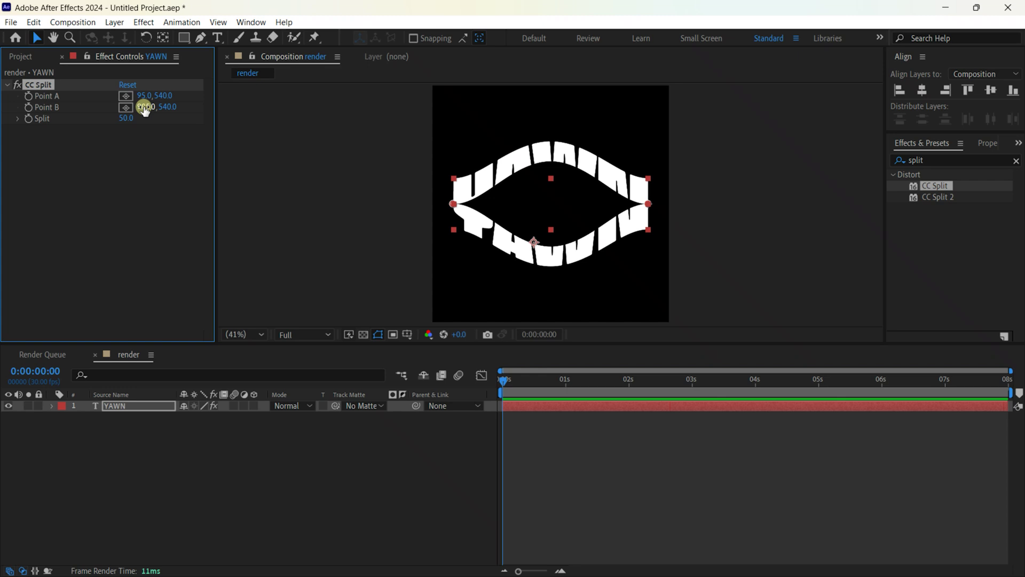
Step: Set the Split amount to 0 and create its first keyframe at 0:00:00:25
{"action": "left_click", "coordinate": [126, 117]}
{"action": "type", "text": "0"}
{"action": "key", "text": "Return"}
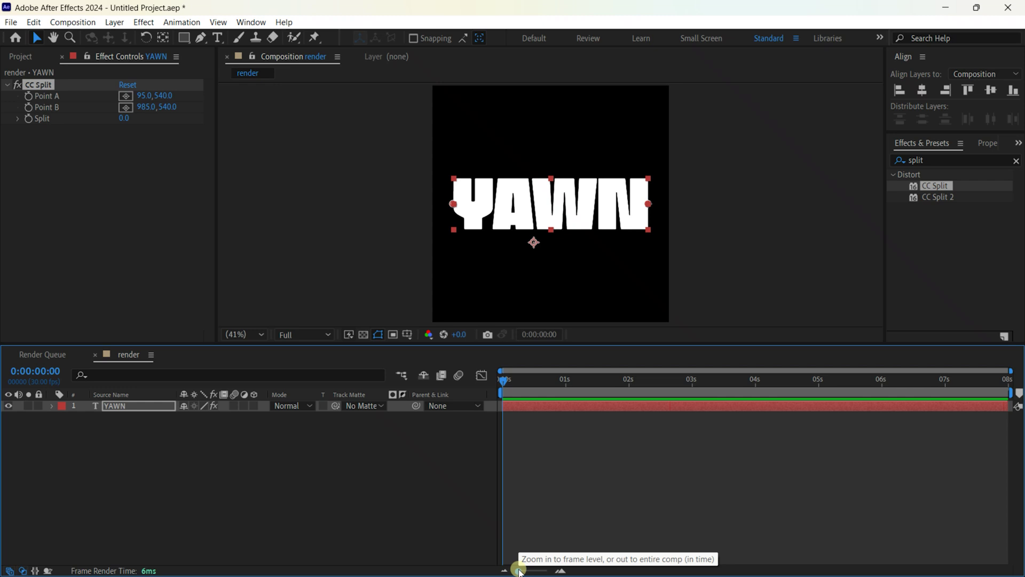
{"action": "left_click_drag", "start_coordinate": [519, 570], "coordinate": [541, 571]}
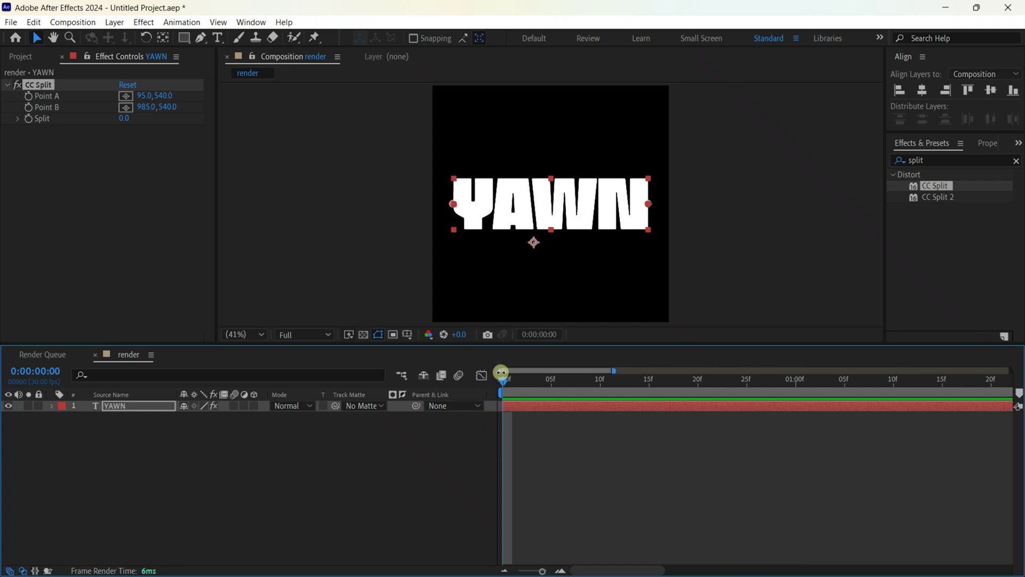
{"action": "left_click_drag", "start_coordinate": [501, 372], "coordinate": [751, 372]}
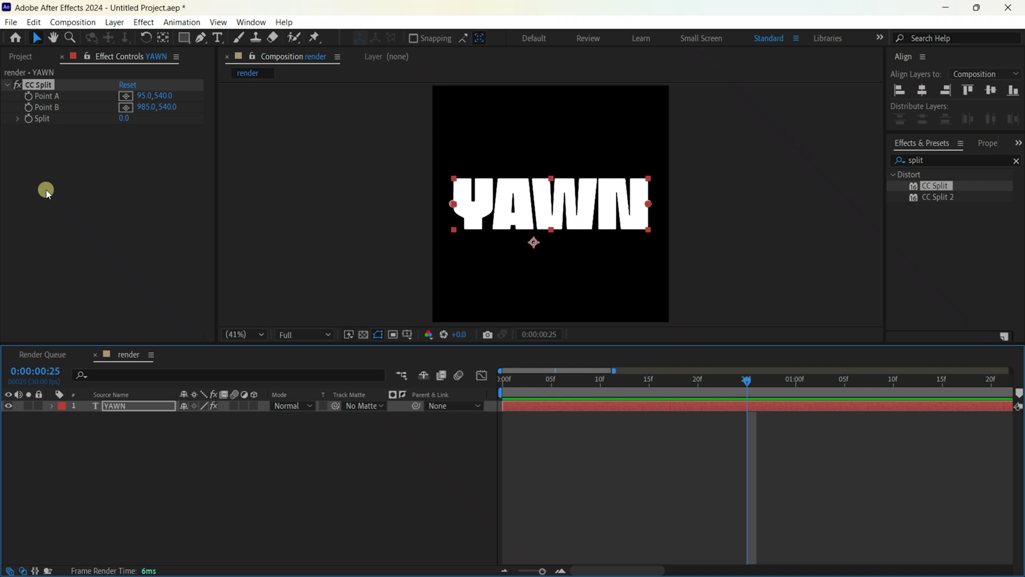
{"action": "left_click", "coordinate": [30, 118]}
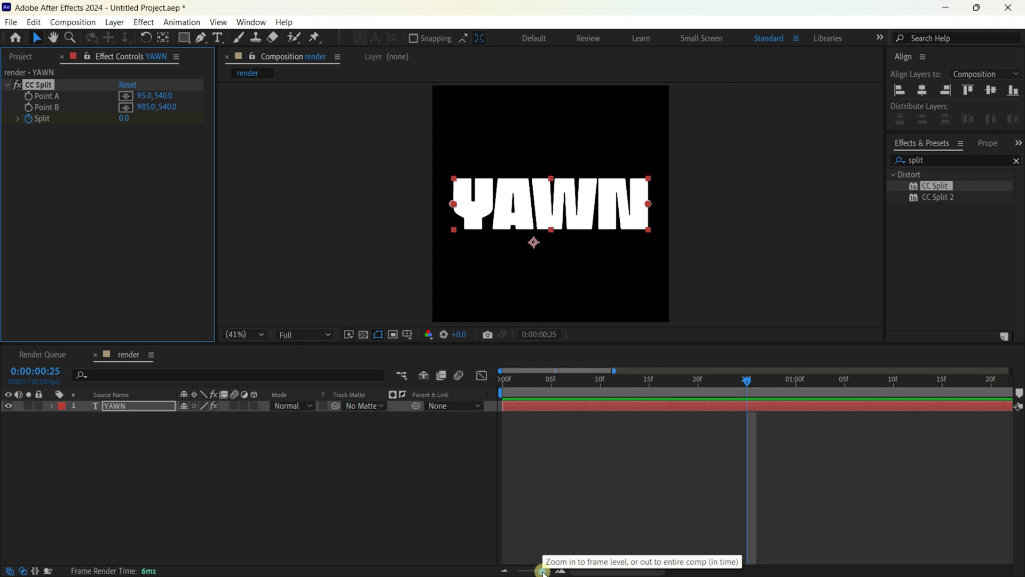
Step: Add a Split keyframe with the value 113 at 0:00:05:00
{"action": "left_click_drag", "start_coordinate": [542, 571], "coordinate": [514, 573]}
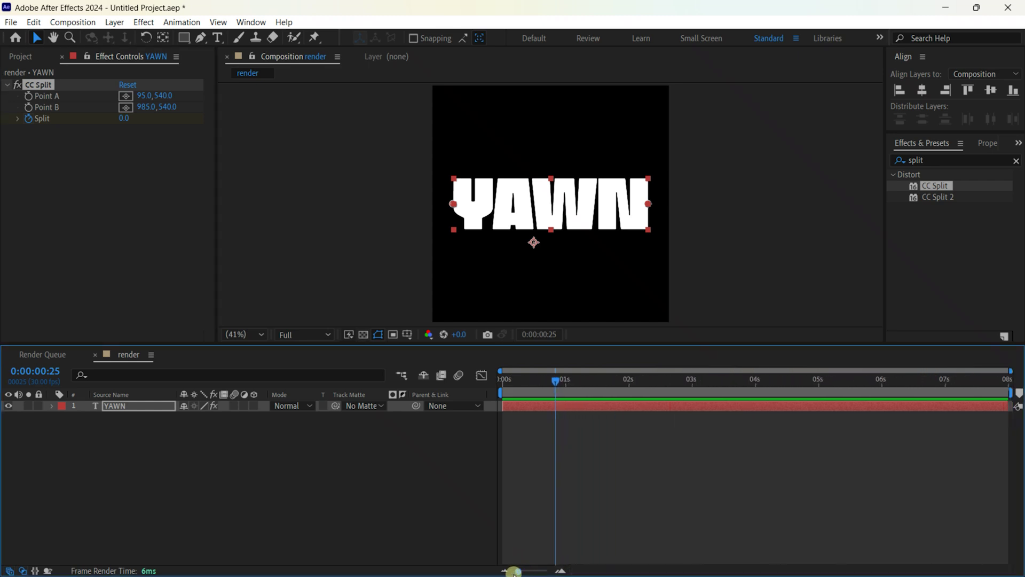
{"action": "left_click_drag", "start_coordinate": [558, 383], "coordinate": [822, 409]}
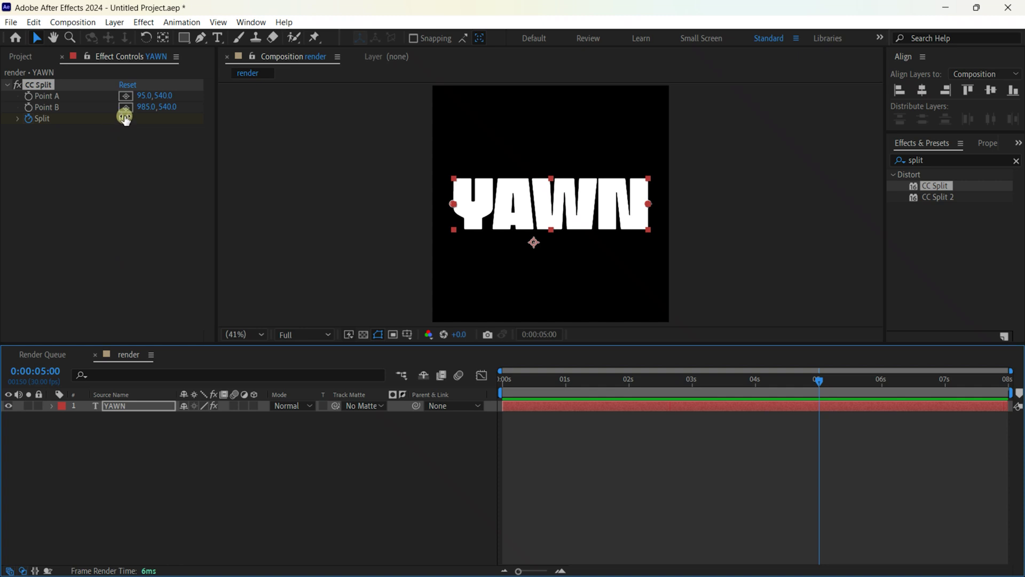
{"action": "left_click", "coordinate": [125, 119]}
{"action": "type", "text": "113"}
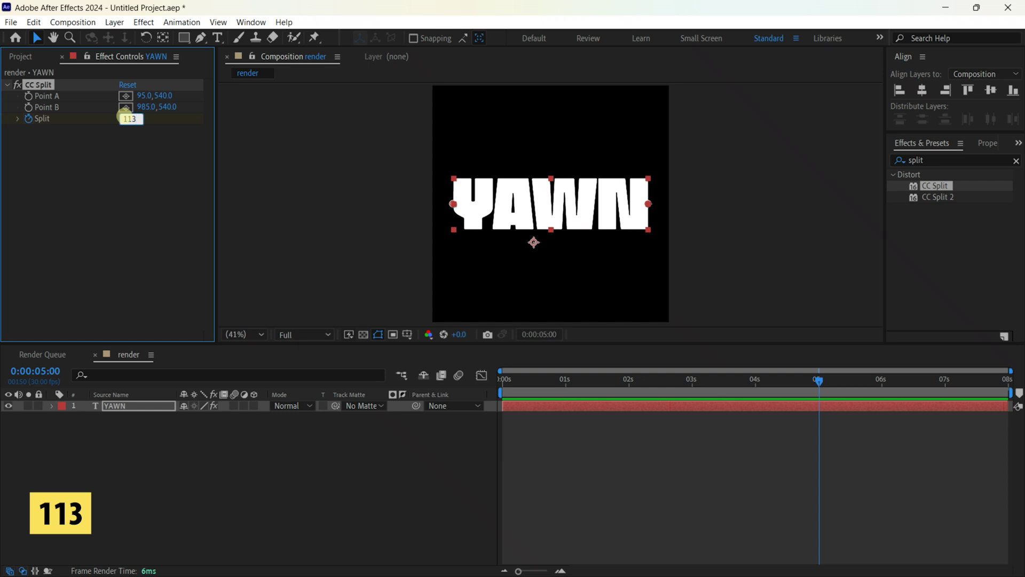
{"action": "key", "text": "Return"}
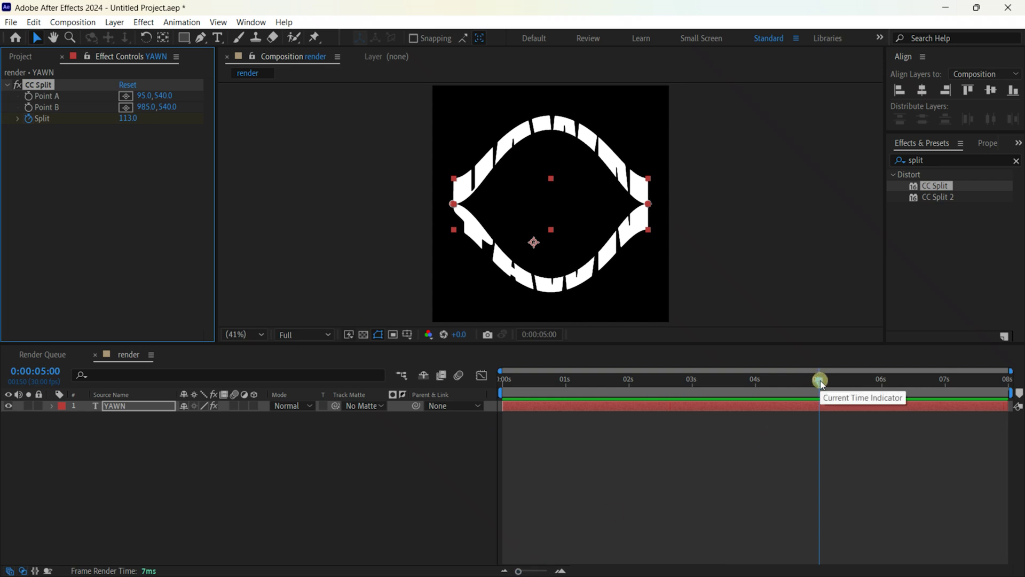
Step: Add a Split keyframe with the value 0 at 0:00:07:16 and preview the animation from the start
{"action": "left_click_drag", "start_coordinate": [820, 380], "coordinate": [981, 379]}
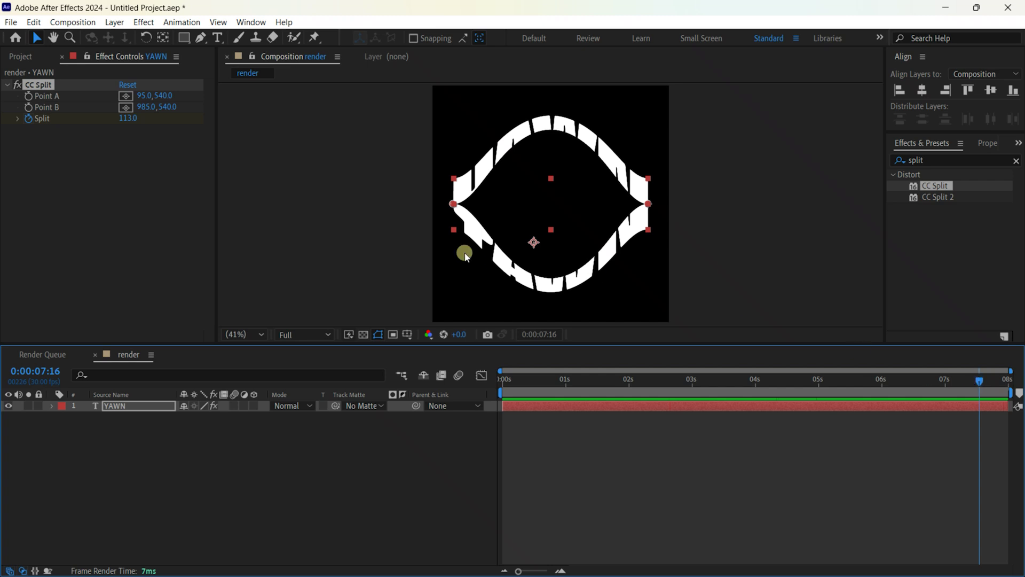
{"action": "left_click", "coordinate": [128, 121]}
{"action": "type", "text": "0"}
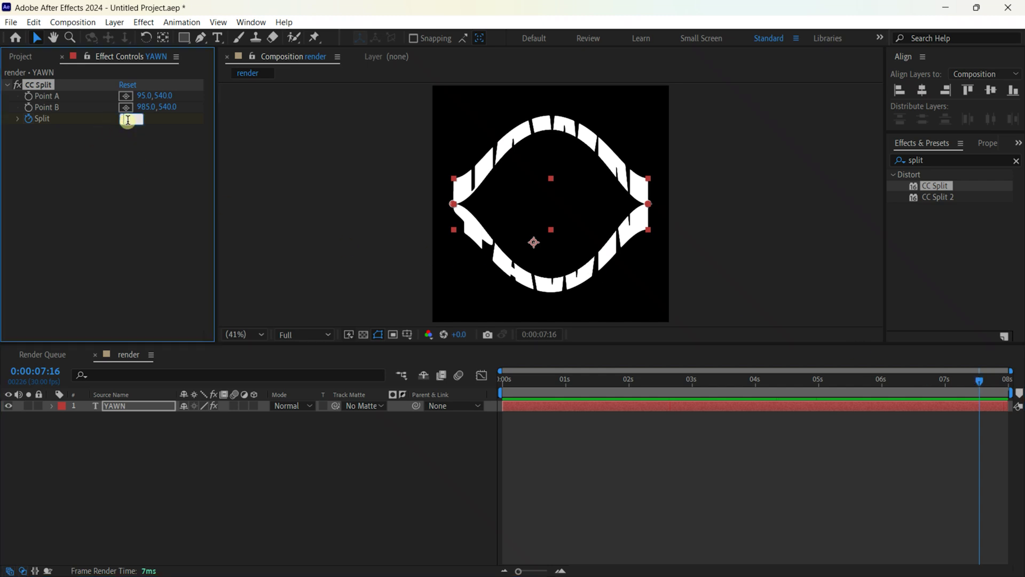
{"action": "key", "text": "Return"}
{"action": "left_click_drag", "start_coordinate": [979, 380], "coordinate": [500, 377]}
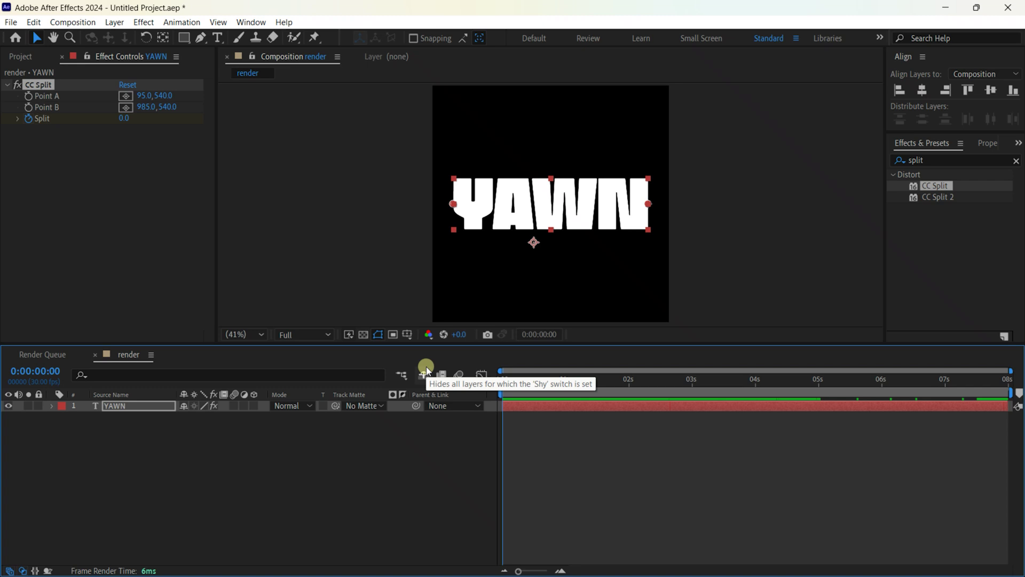
{"action": "key", "text": "space"}
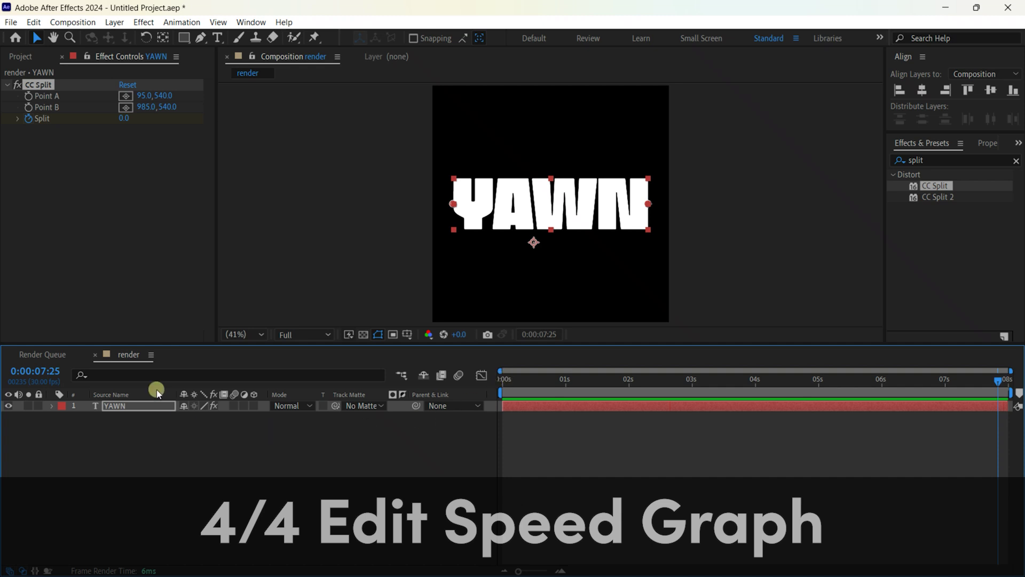
Step: Reveal the YAWN layer's keyframes and apply Easy Ease to all three Split keyframes
{"action": "left_click", "coordinate": [124, 407]}
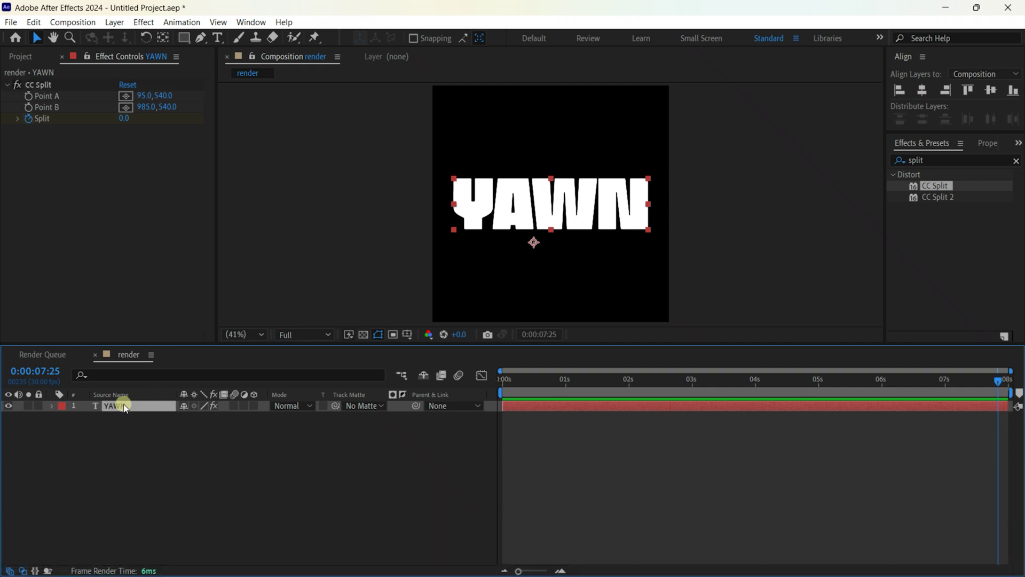
{"action": "key", "text": "u"}
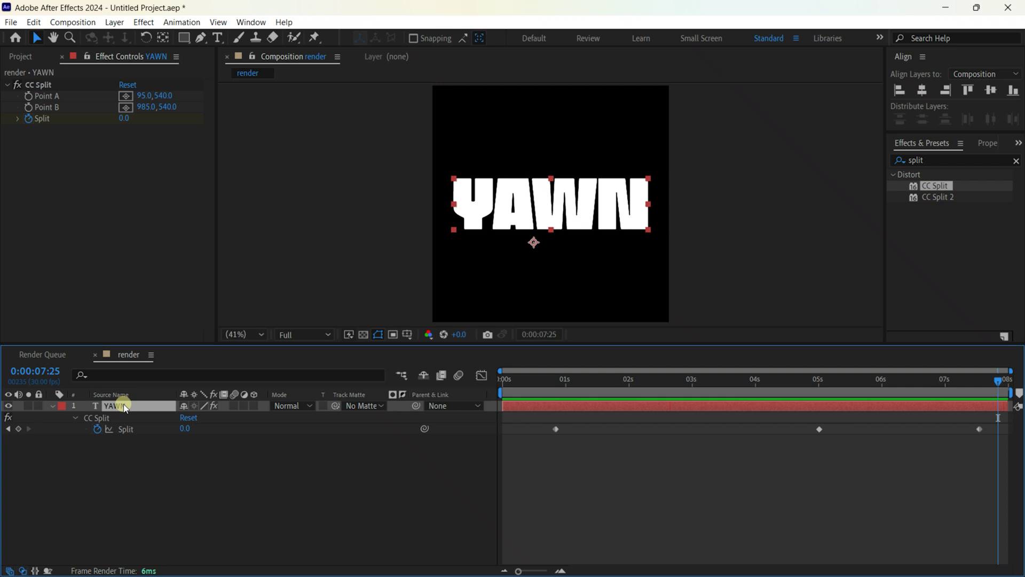
{"action": "left_click_drag", "start_coordinate": [991, 416], "coordinate": [540, 503]}
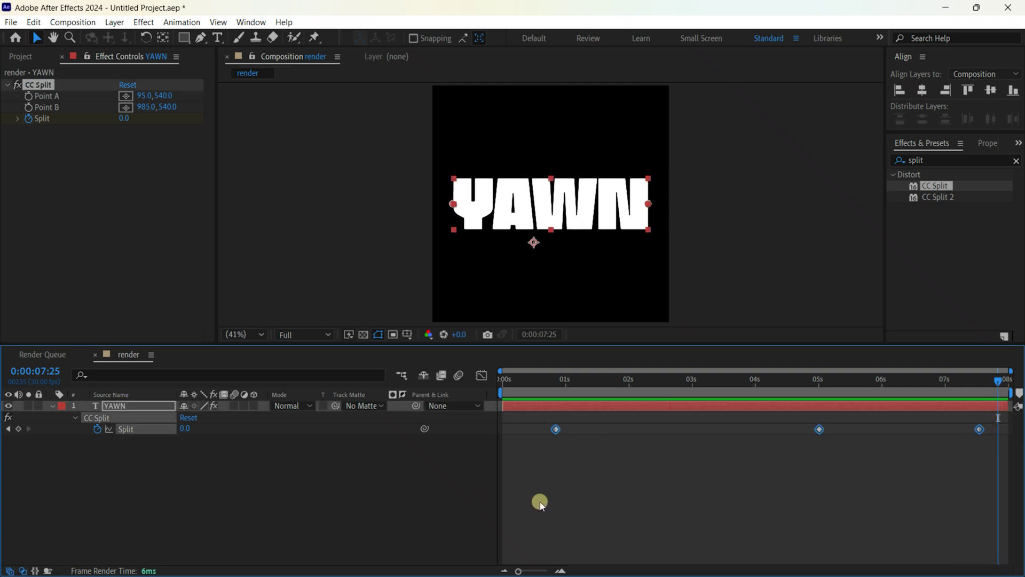
{"action": "key", "text": "F9"}
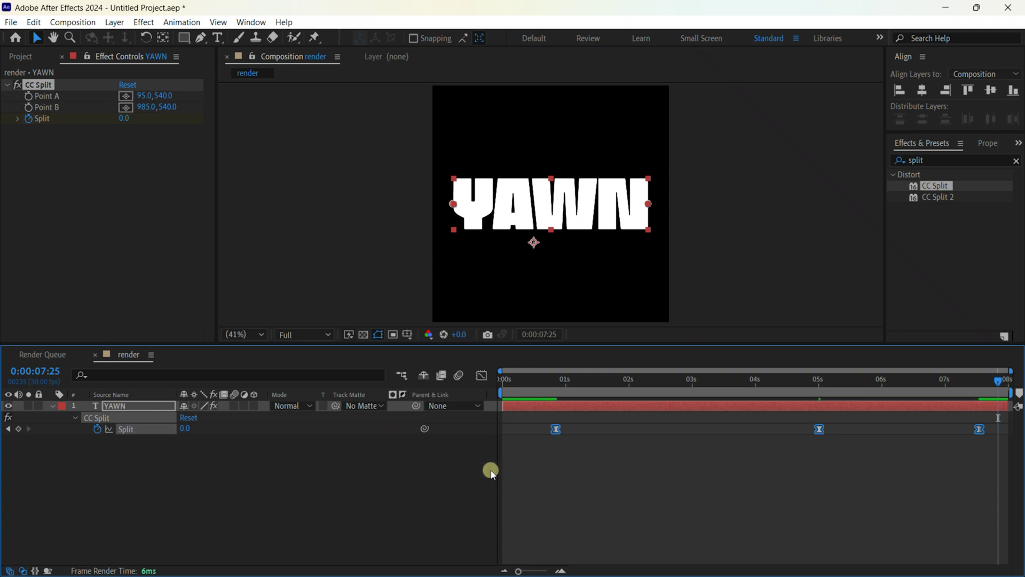
Step: In the Split property's speed graph, extend the first keyframe's outgoing handle to an influence of about 50%
{"action": "left_click", "coordinate": [481, 374]}
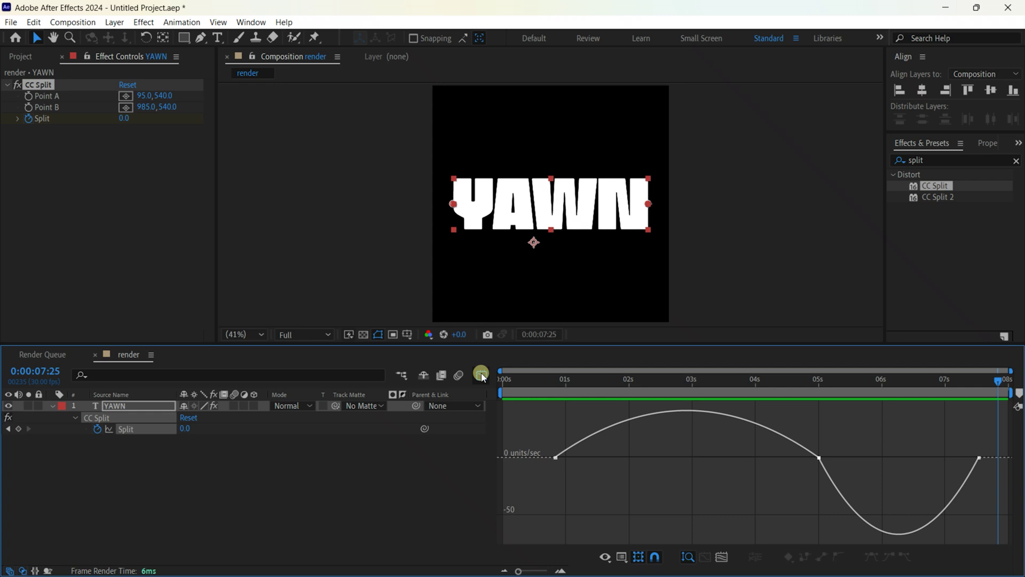
{"action": "right_click", "coordinate": [540, 429]}
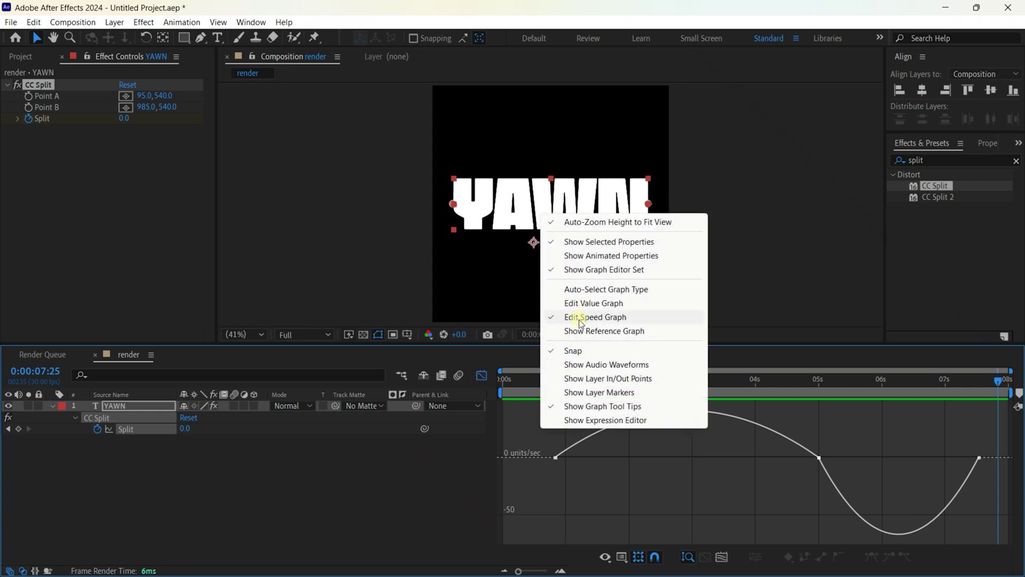
{"action": "left_click", "coordinate": [520, 443]}
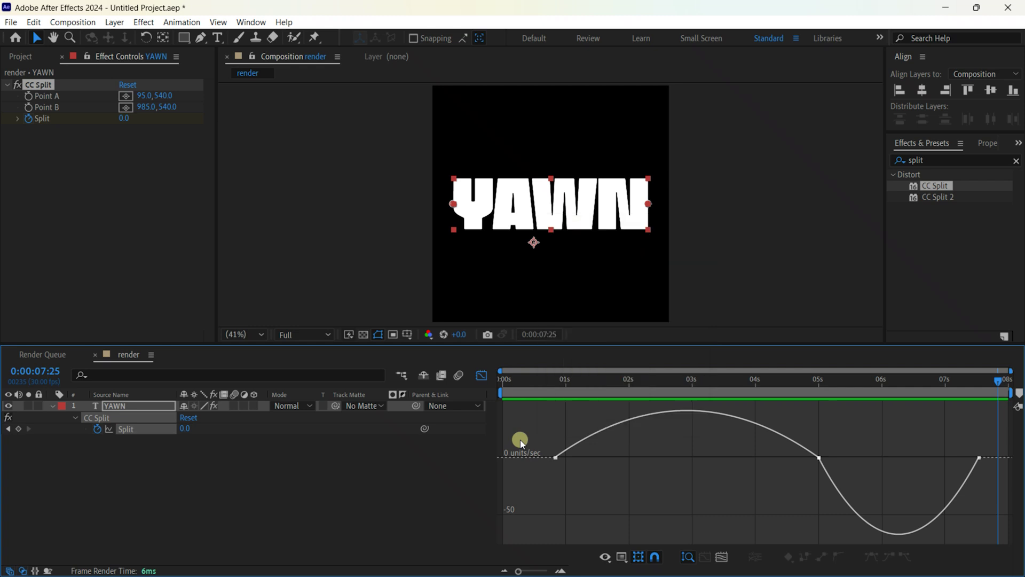
{"action": "left_click", "coordinate": [558, 457]}
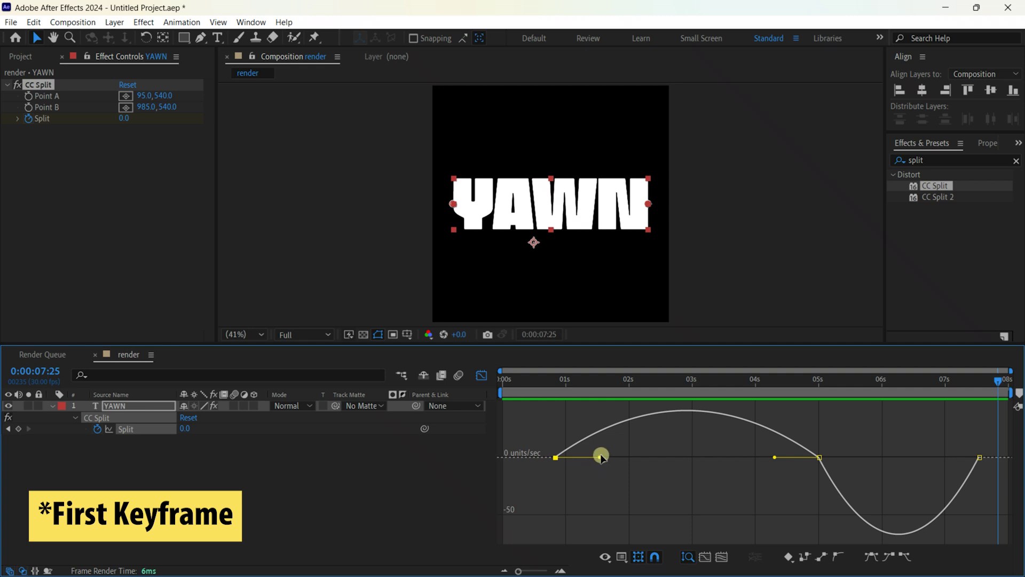
{"action": "left_click_drag", "start_coordinate": [602, 458], "coordinate": [626, 461]}
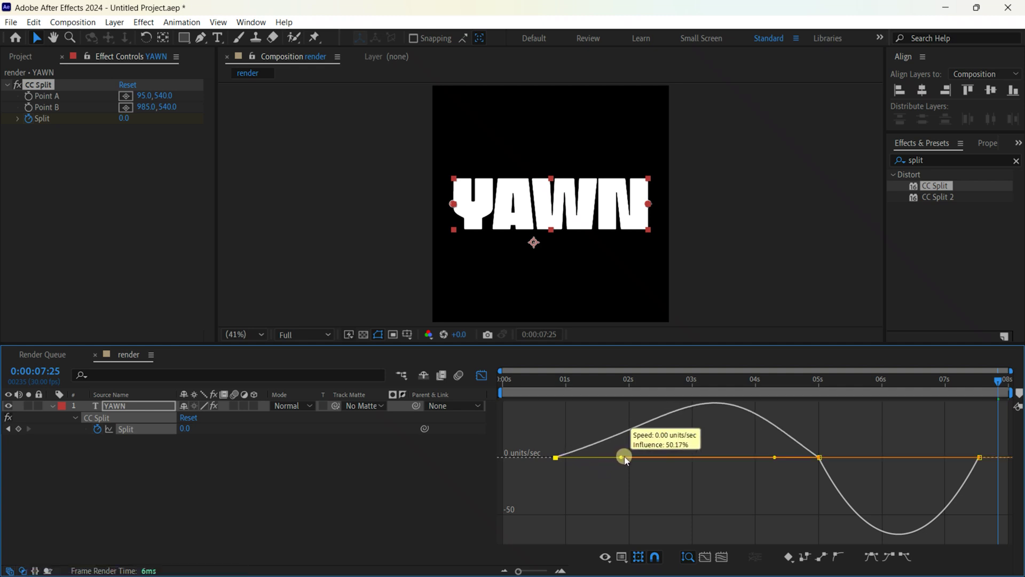